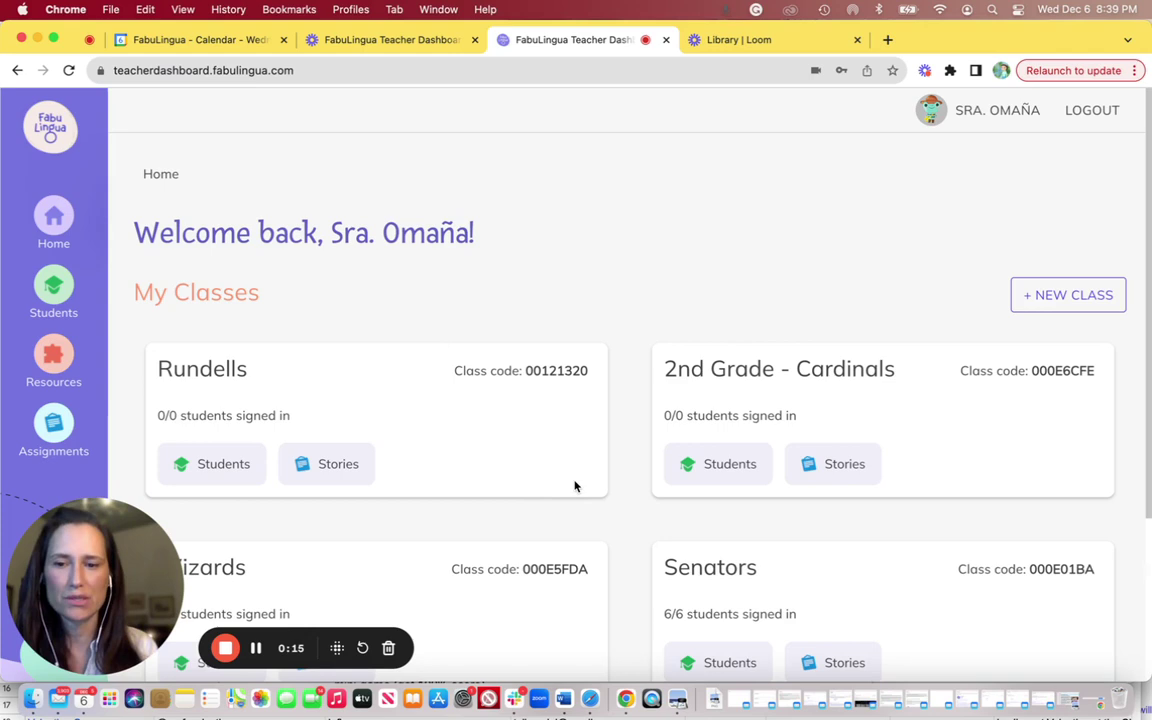
Show the Wizards class's students with their modes completed, games won and engagement time.
scroll(575, 486, down, 3)
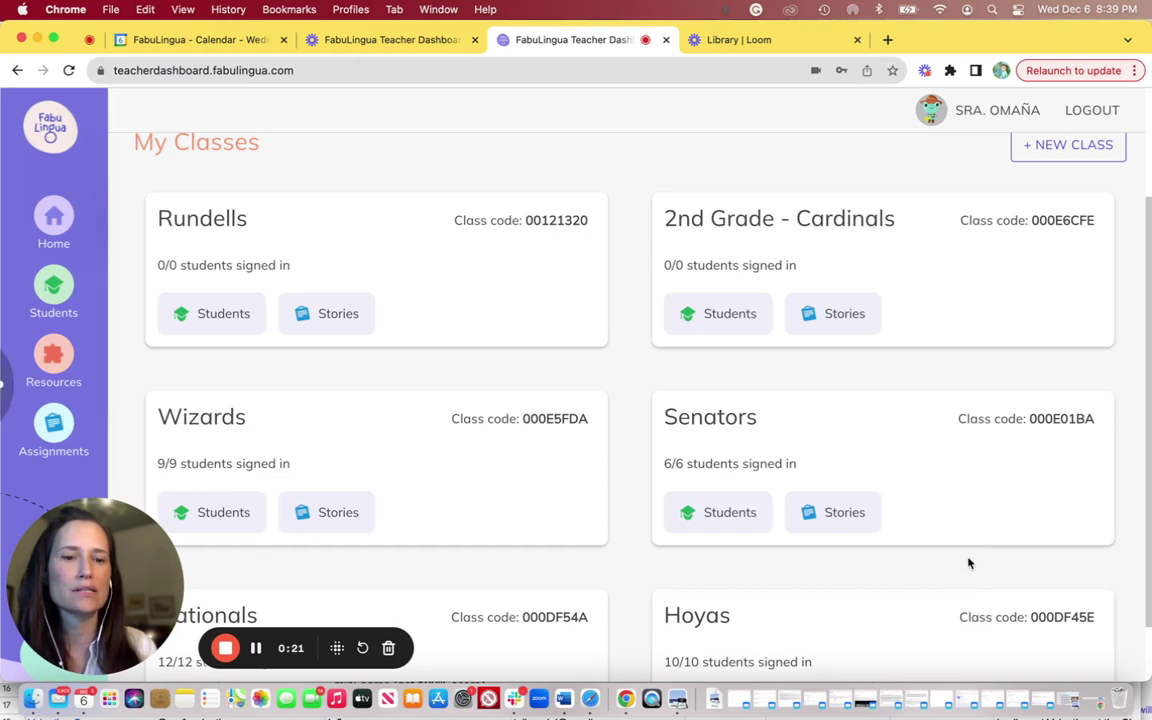
scroll(968, 563, down, 2)
scroll(968, 563, up, 1)
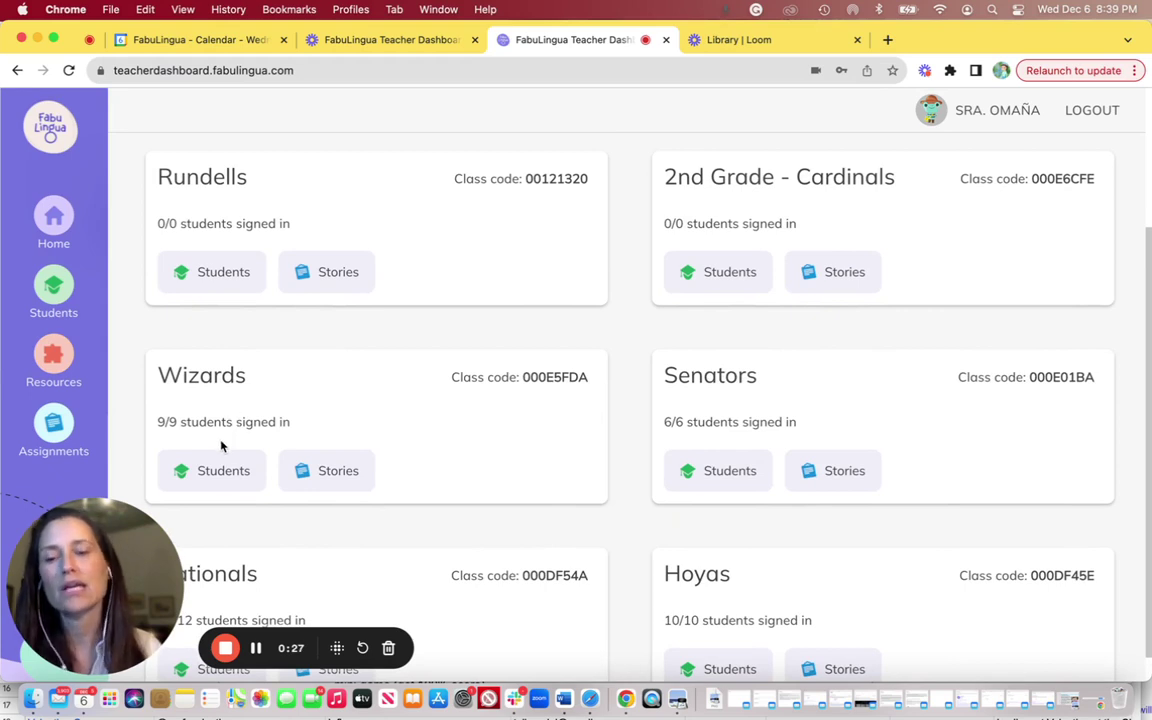
click(201, 474)
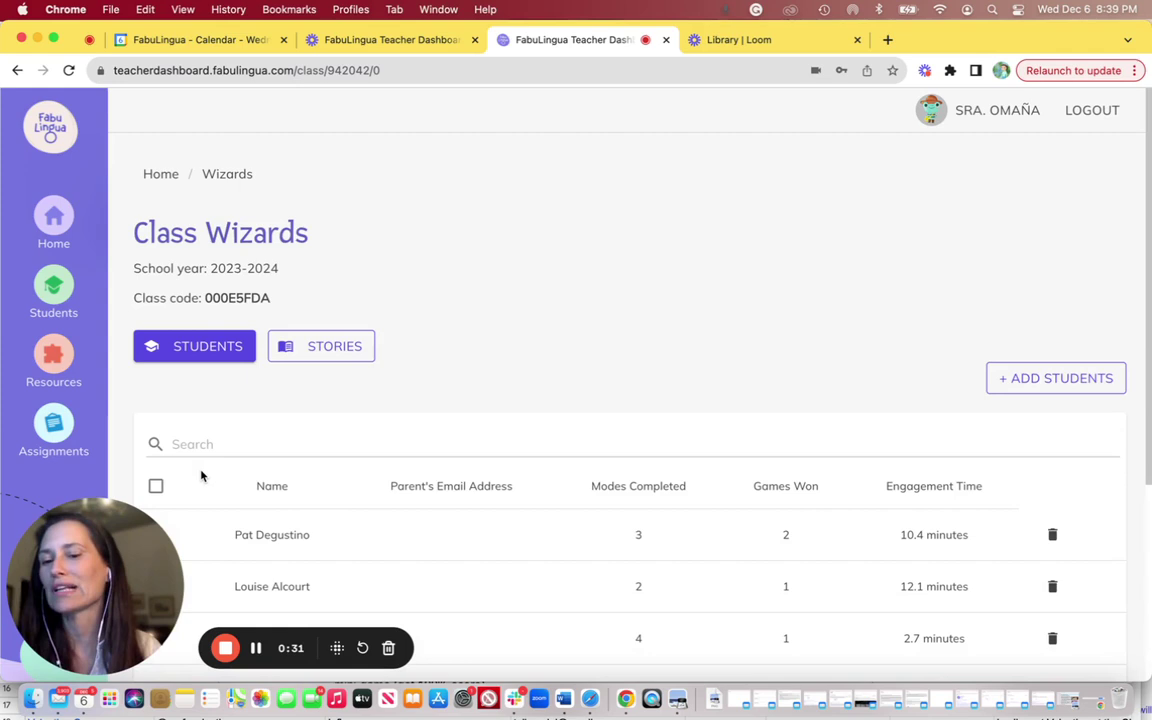
scroll(200, 474, down, 5)
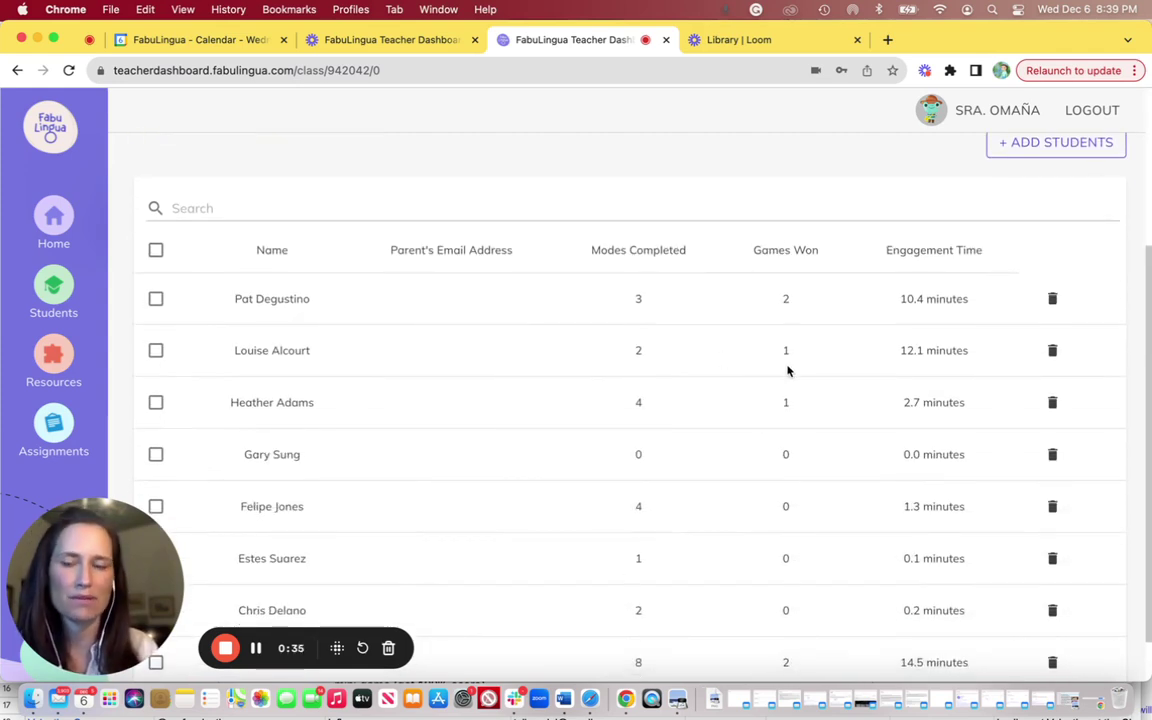
scroll(676, 293, up, 5)
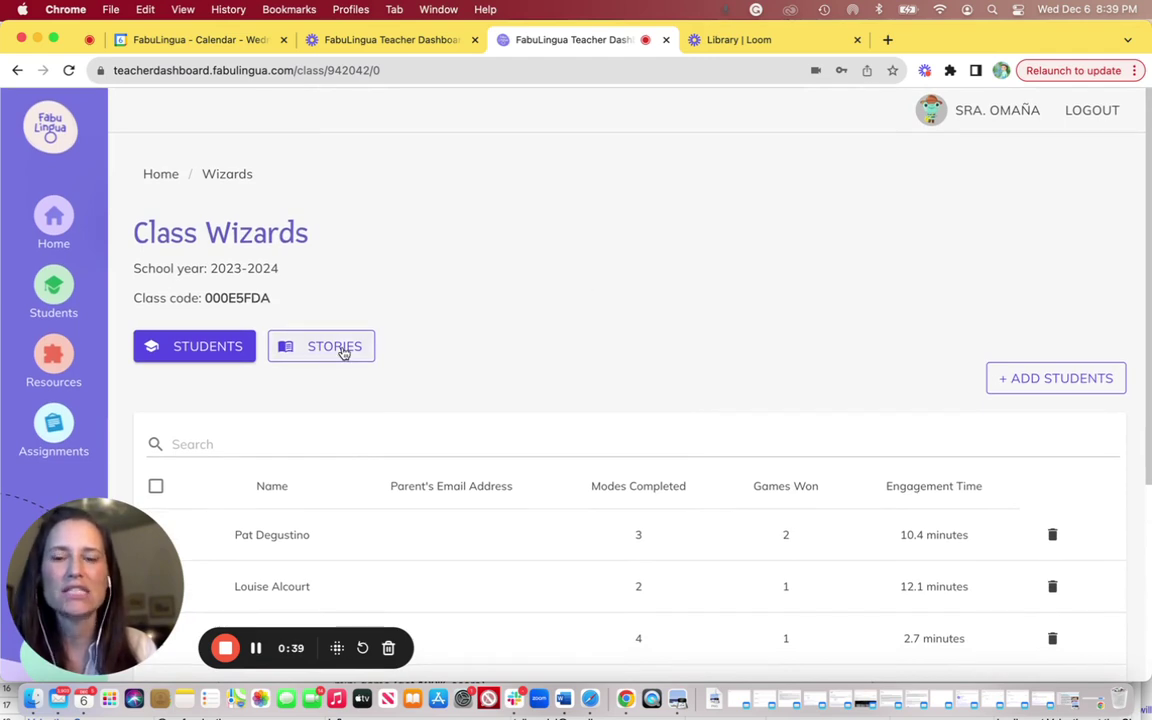
Switch the Wizards class view to its active story progress summary.
click(343, 350)
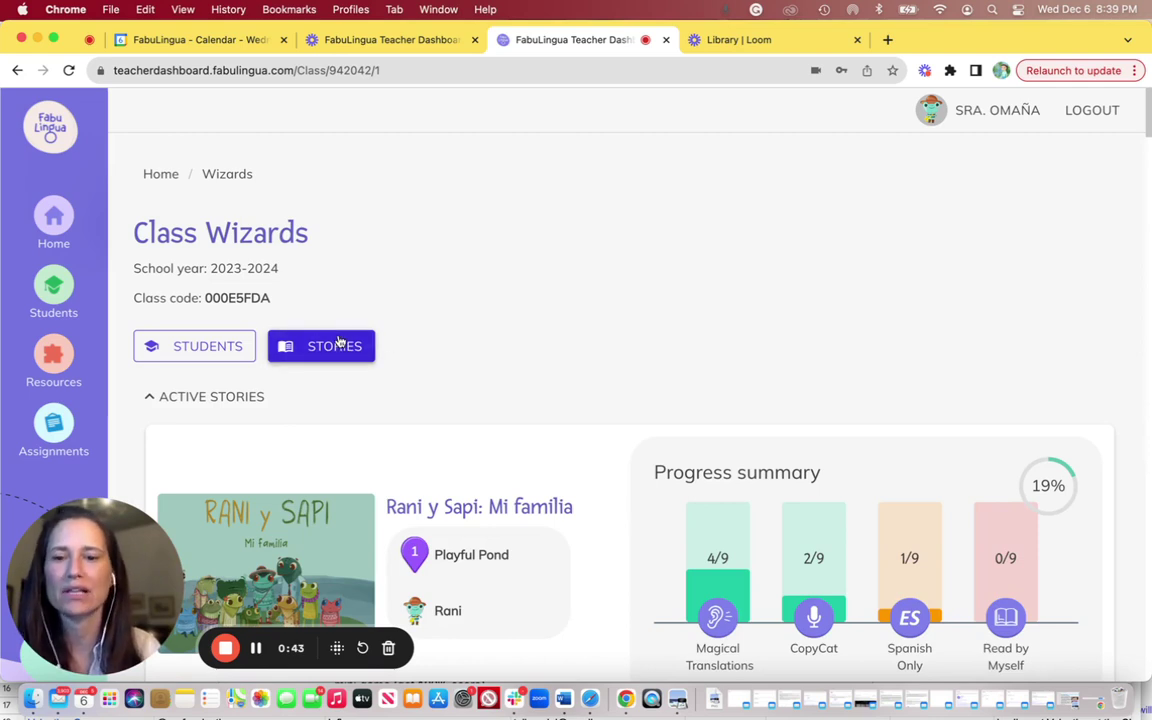
scroll(338, 342, down, 2)
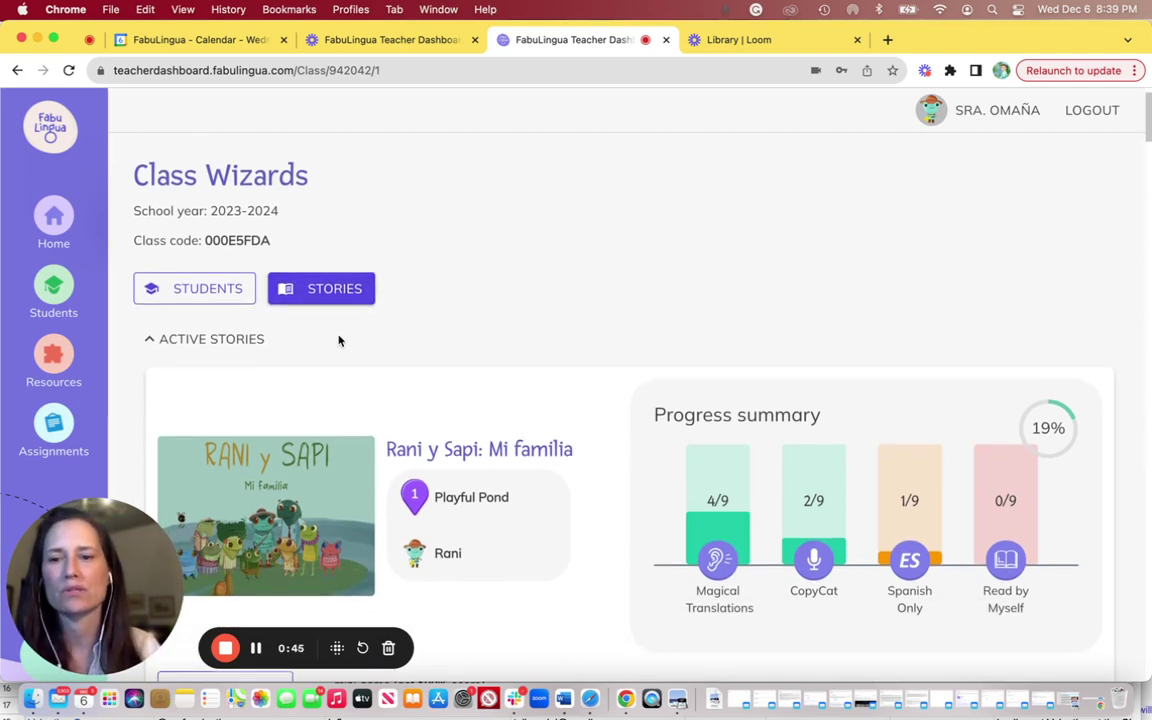
scroll(338, 341, up, 2)
Return to the home page and review the My Classes cards.
click(168, 176)
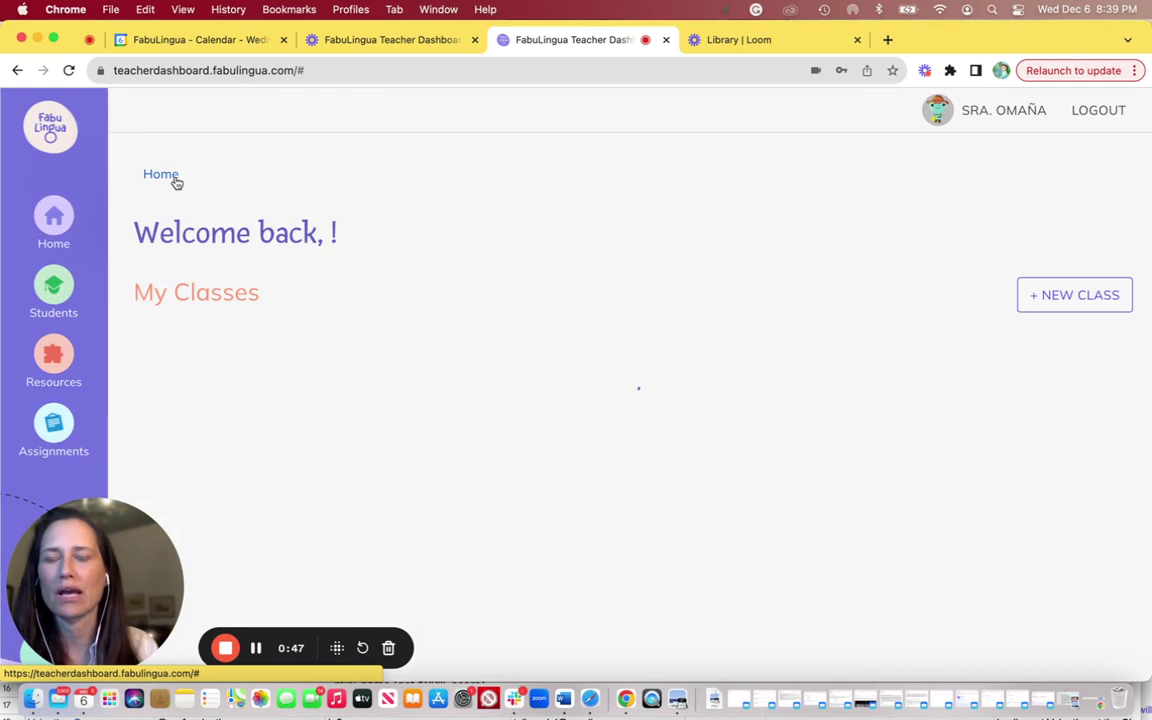
scroll(419, 355, down, 5)
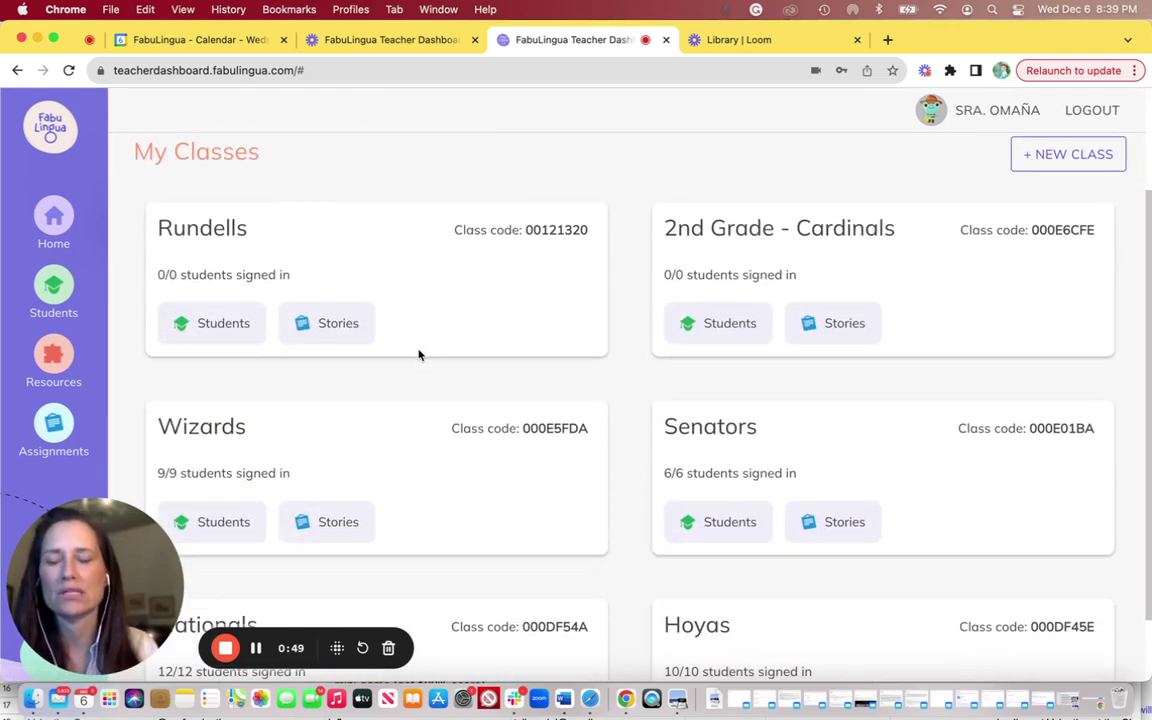
scroll(419, 355, down, 3)
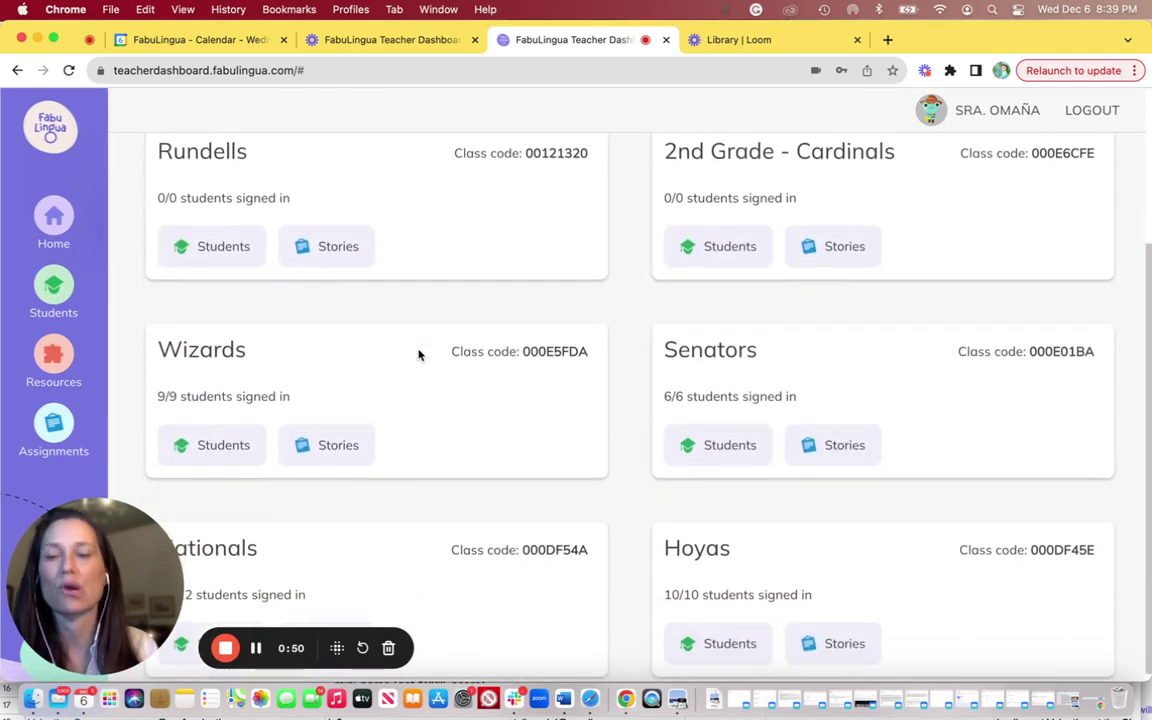
click(335, 450)
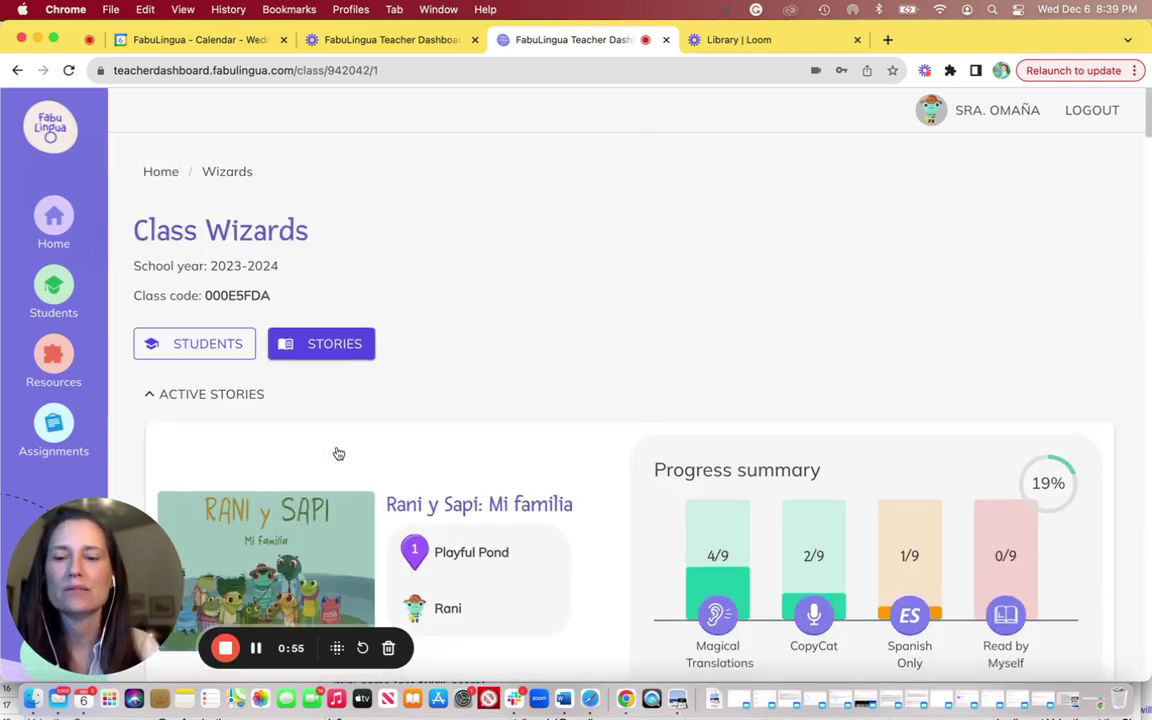
scroll(334, 453, down, 3)
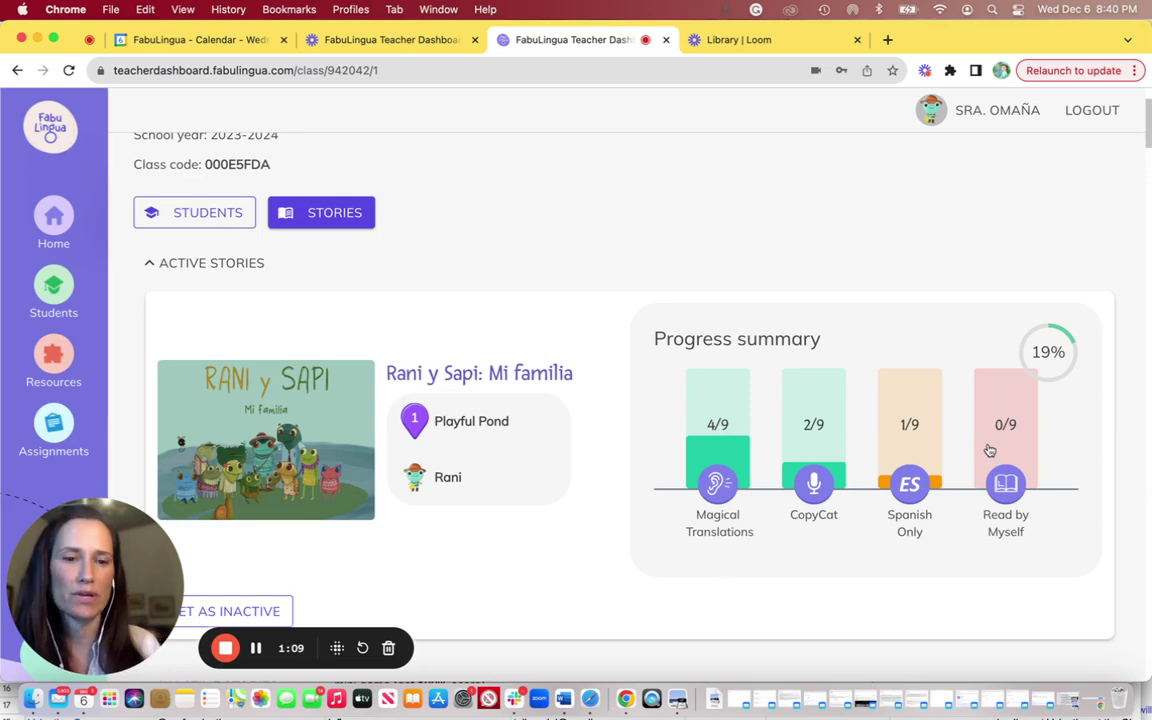
scroll(913, 471, down, 1)
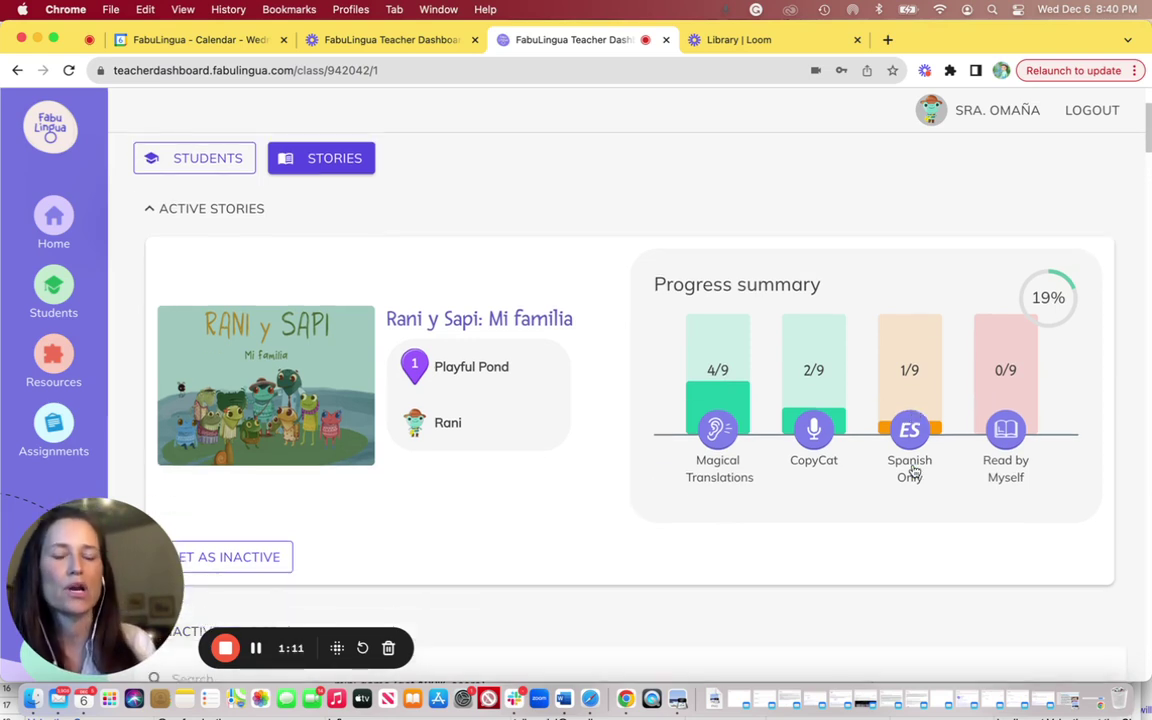
scroll(913, 471, down, 1)
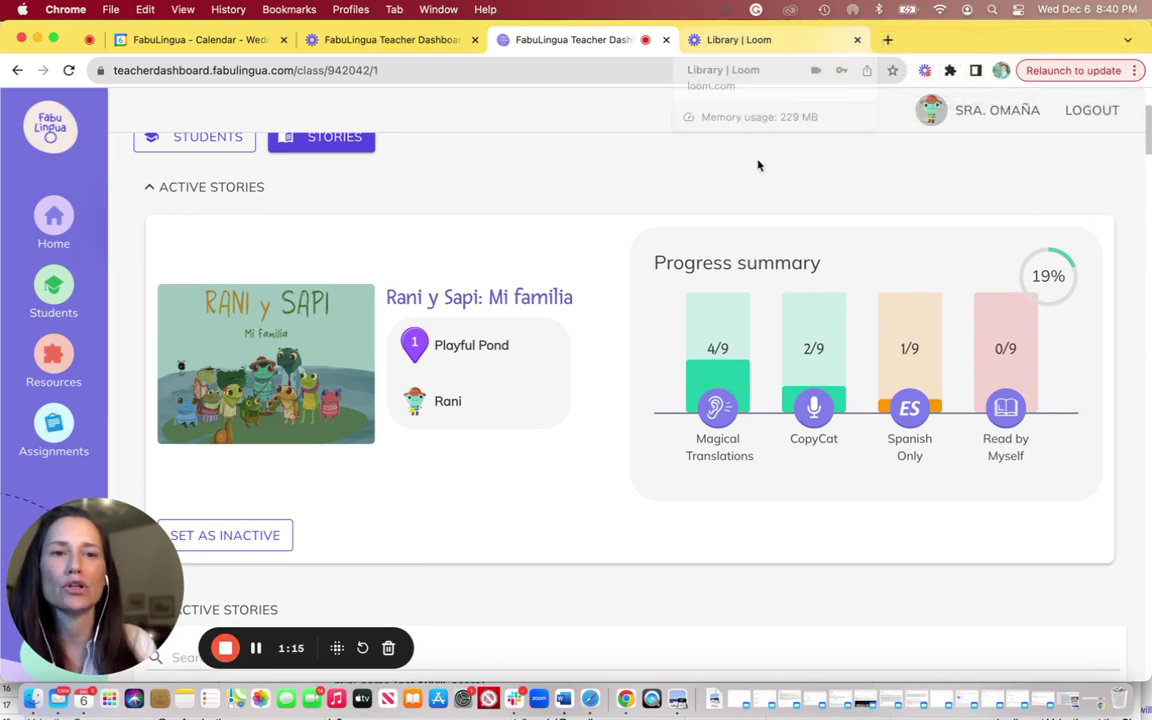
scroll(717, 352, down, 5)
scroll(716, 348, down, 3)
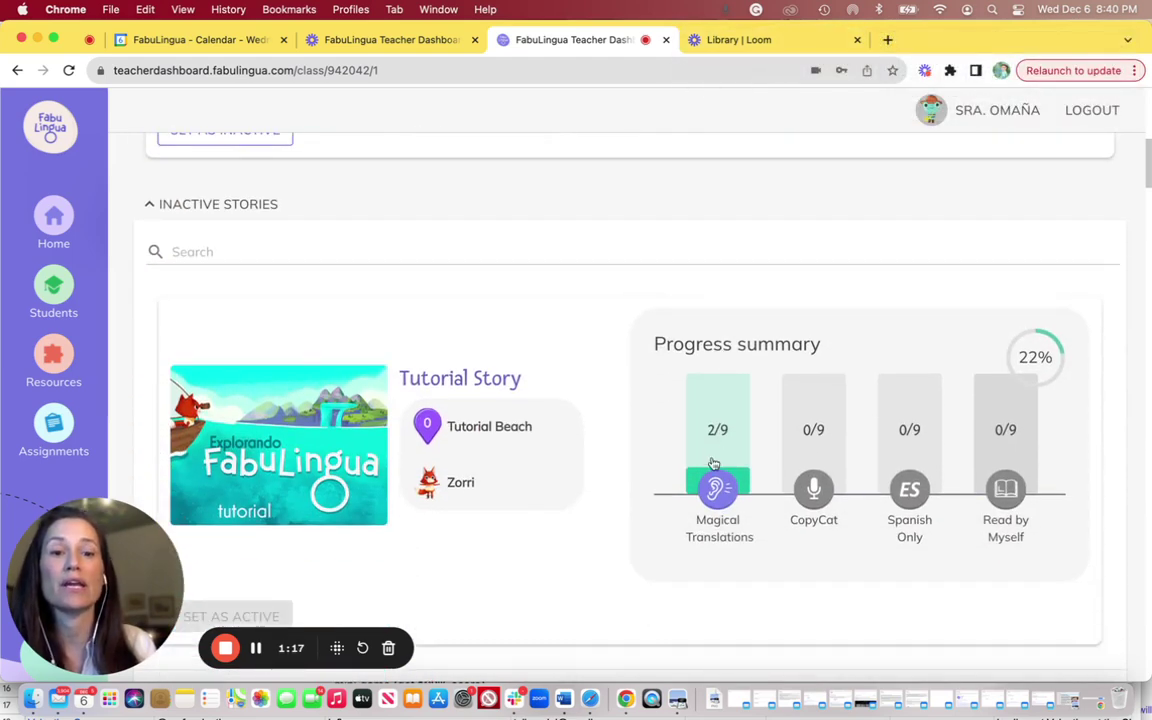
scroll(715, 462, down, 6)
scroll(715, 460, down, 2)
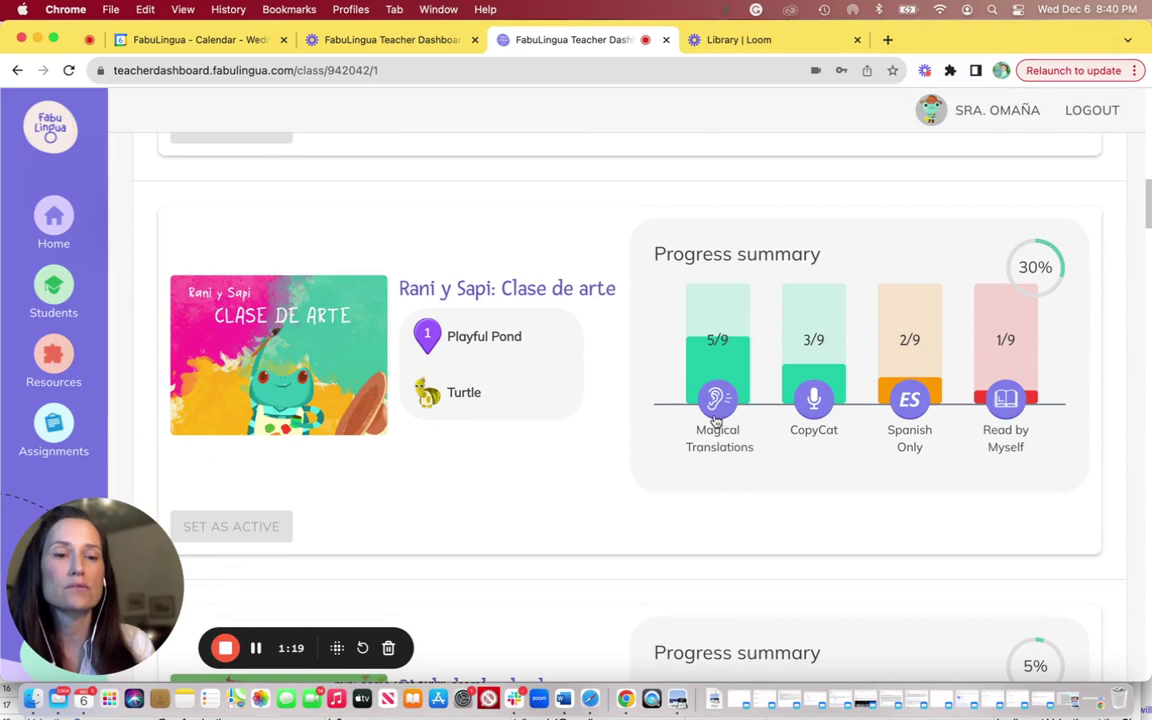
scroll(881, 403, down, 8)
scroll(881, 403, down, 3)
scroll(881, 404, up, 10)
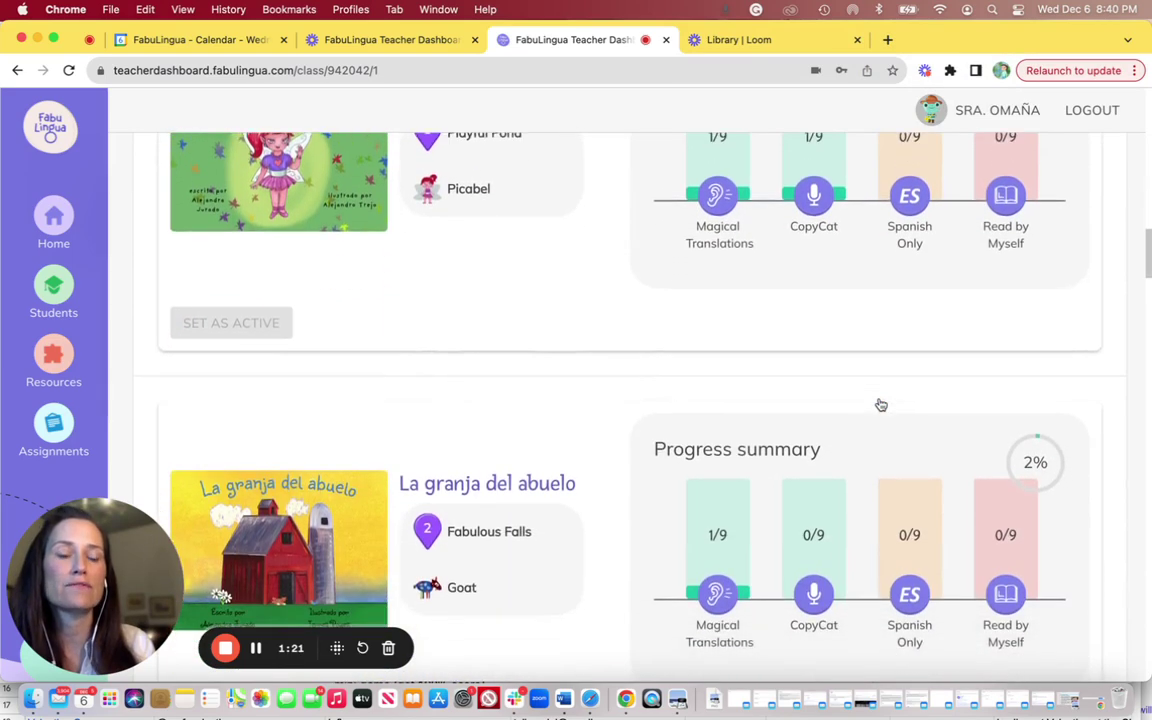
scroll(881, 404, up, 6)
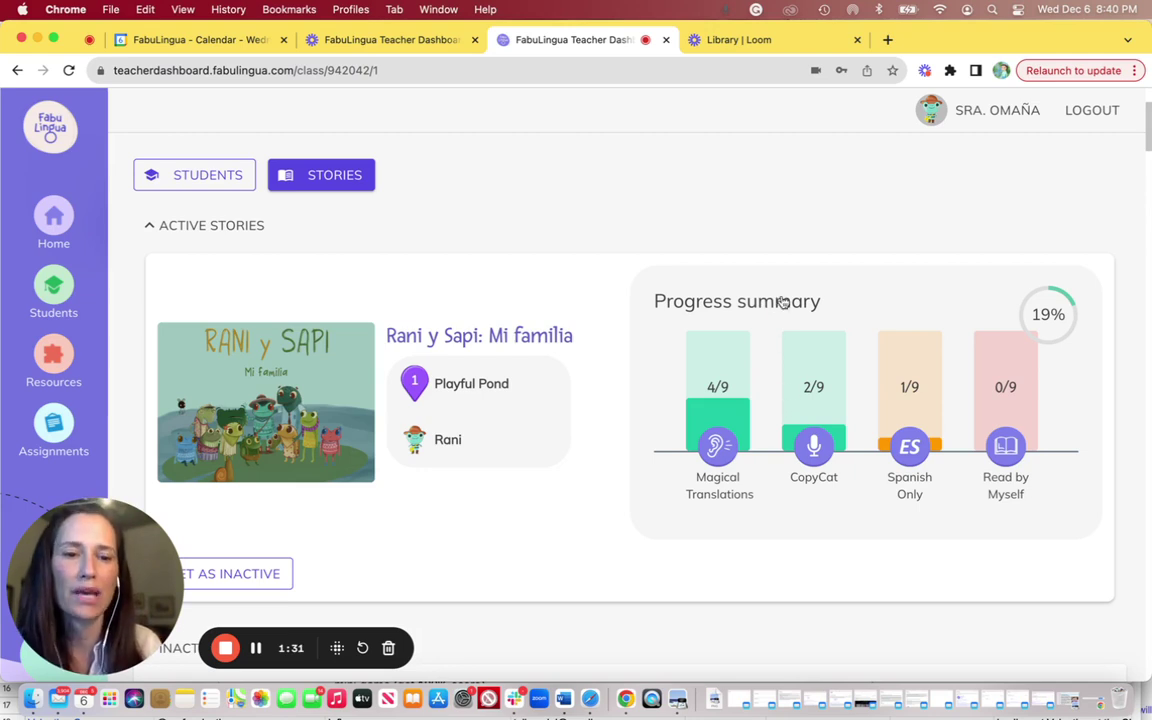
Open Rani y Sapi: Mi familia and review its average stats and per-student reading-mode table.
click(783, 302)
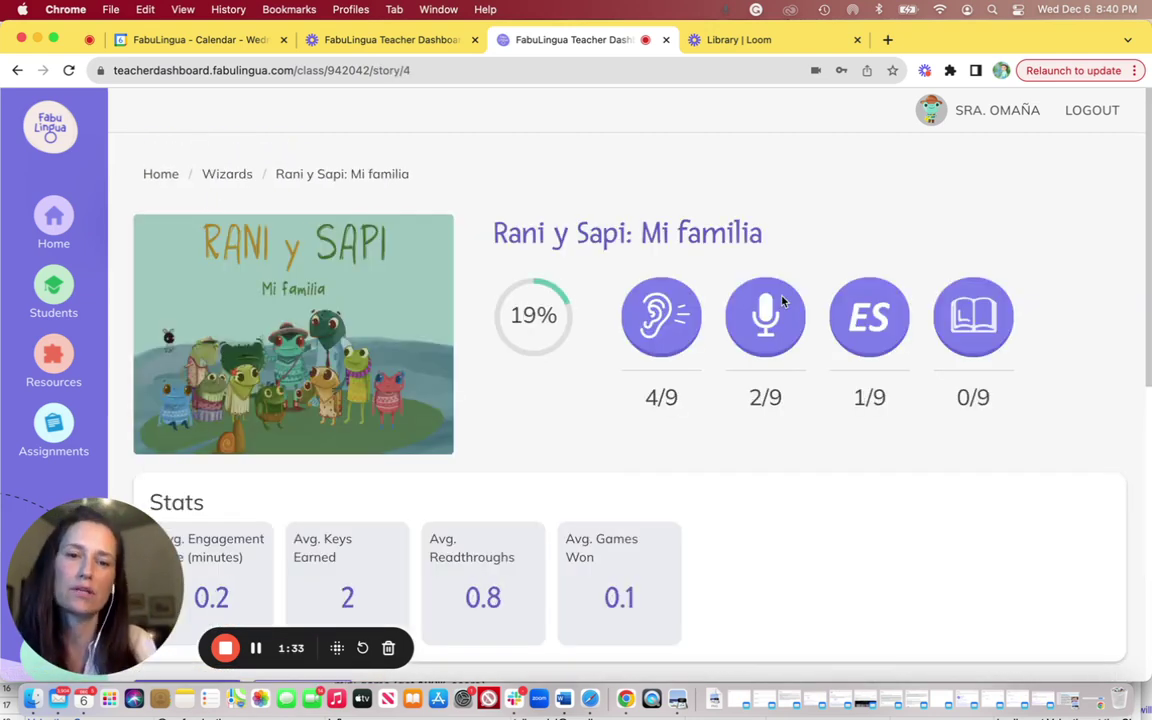
scroll(741, 485, down, 3)
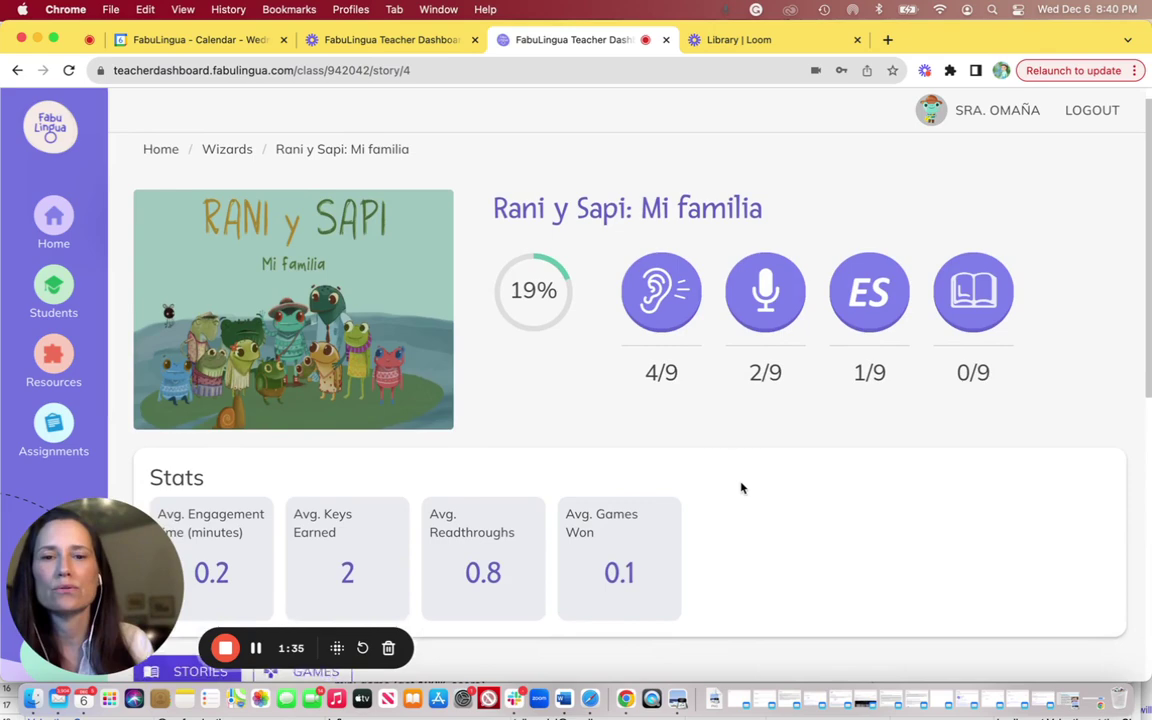
scroll(741, 488, down, 8)
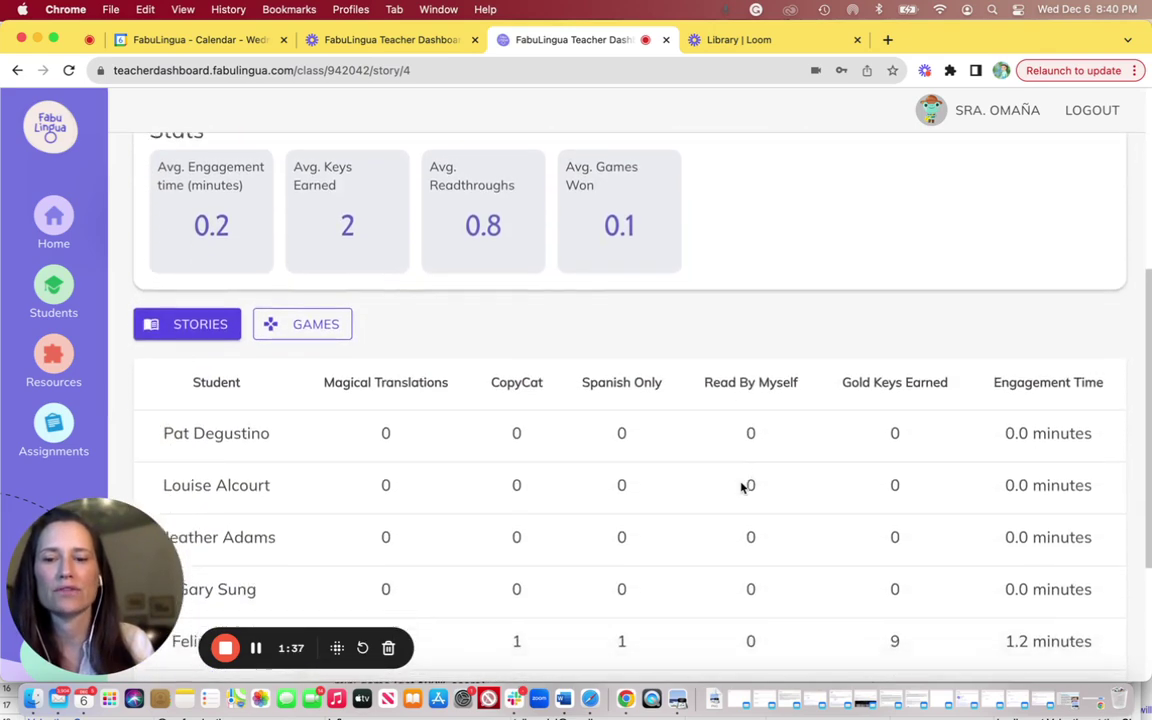
scroll(741, 488, down, 3)
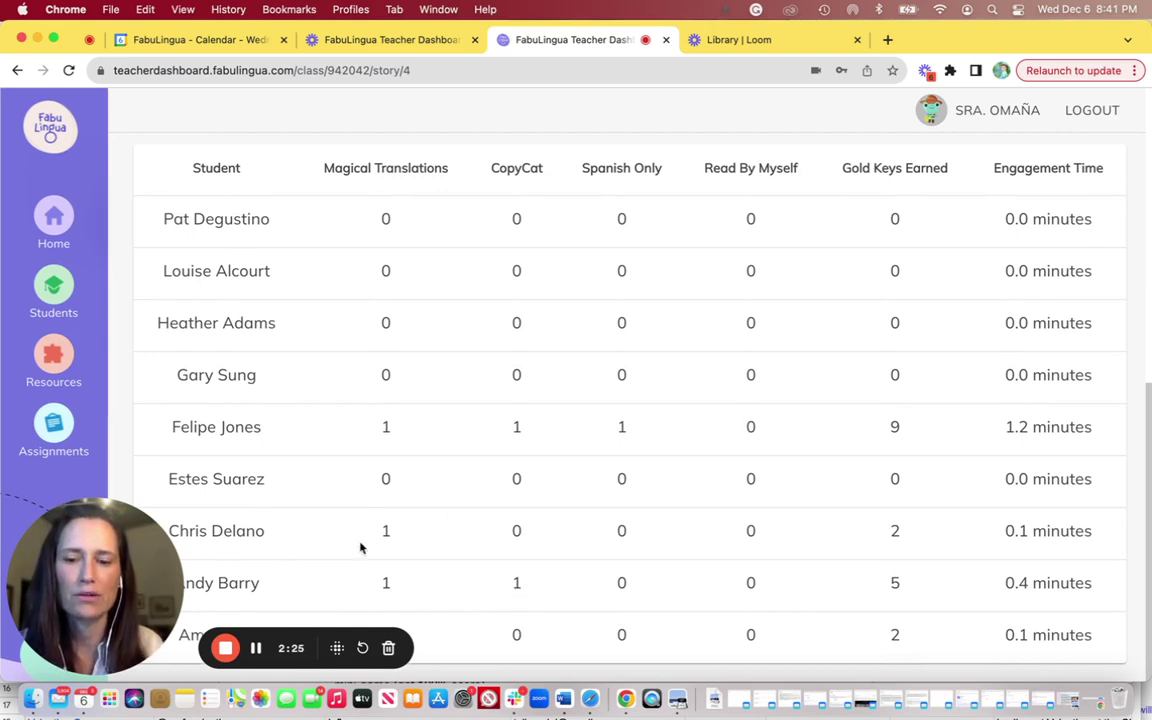
scroll(543, 437, up, 3)
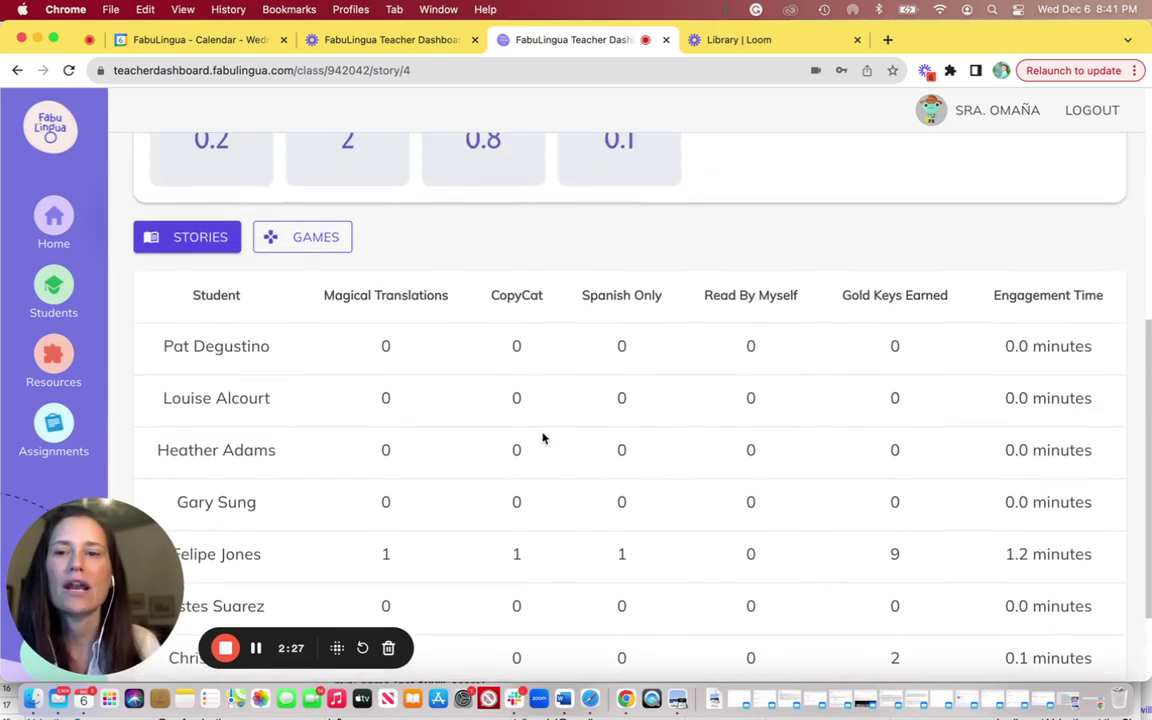
scroll(543, 437, up, 3)
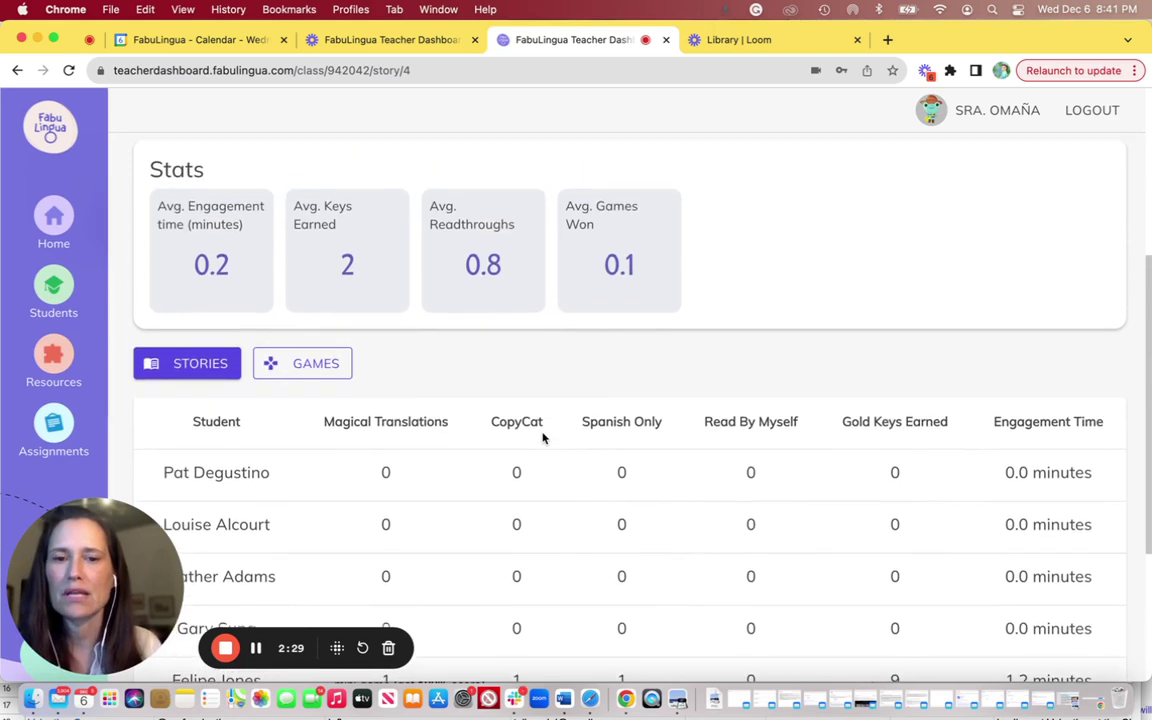
Switch the student table to game scores for Matching, Articles, Syllable Scramble and Letter Scramble.
click(313, 368)
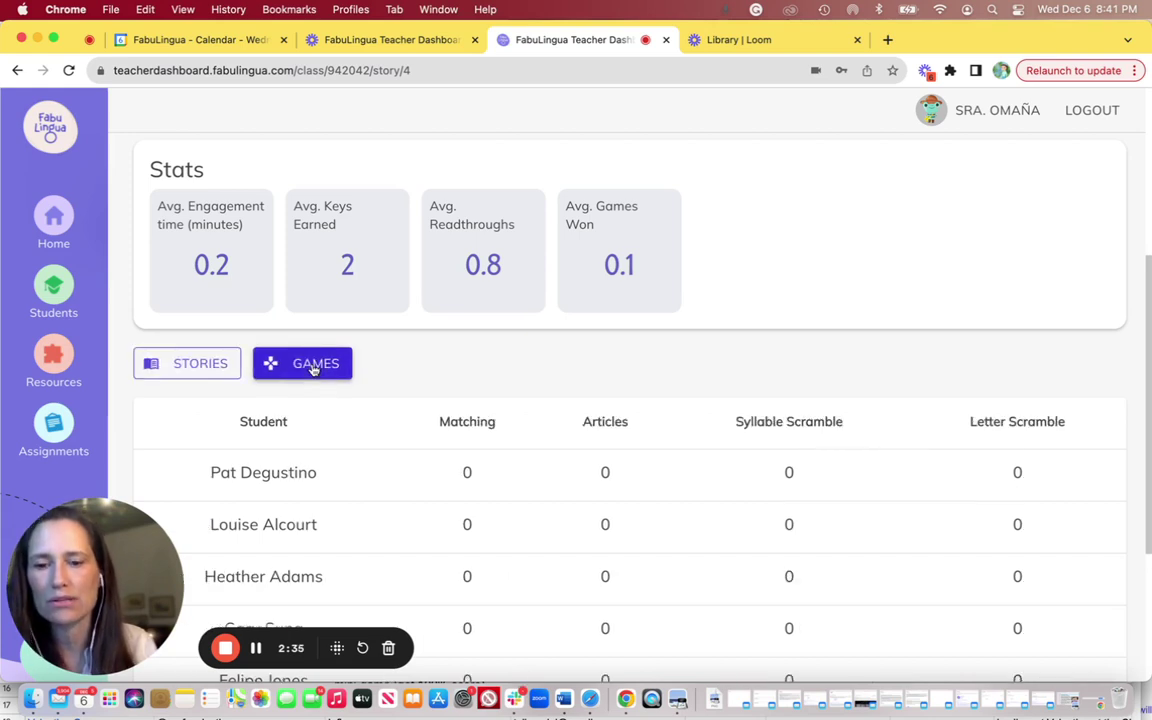
scroll(313, 368, down, 1)
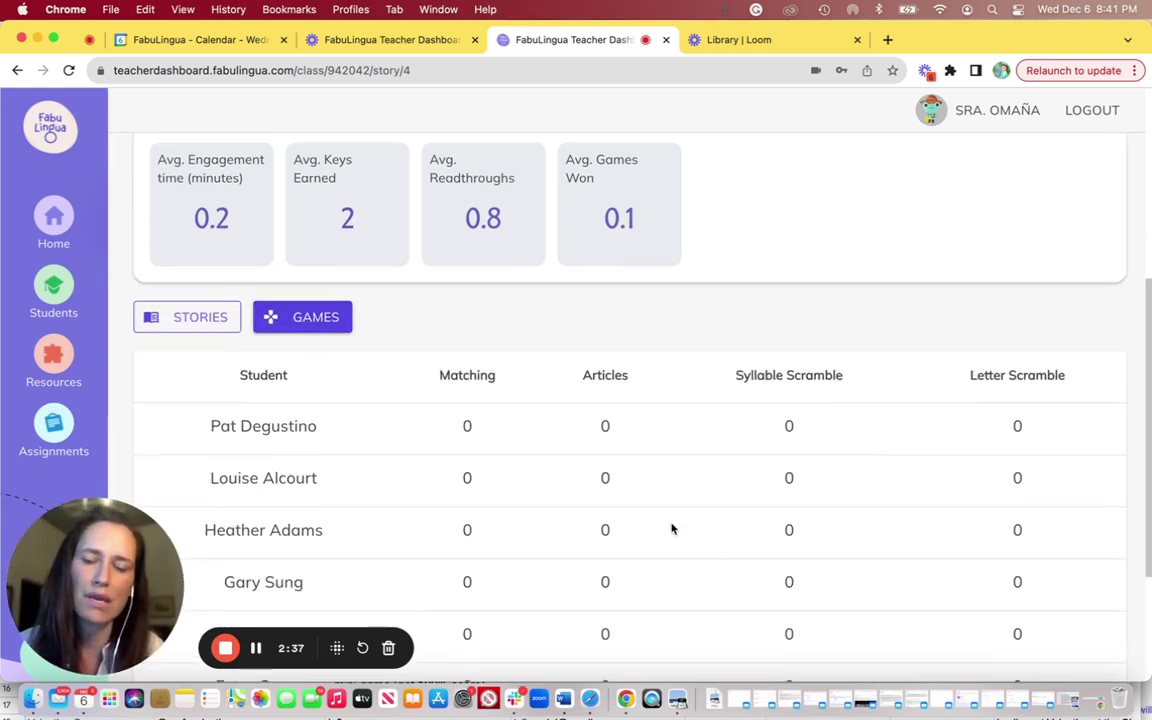
scroll(712, 558, down, 3)
scroll(712, 558, down, 2)
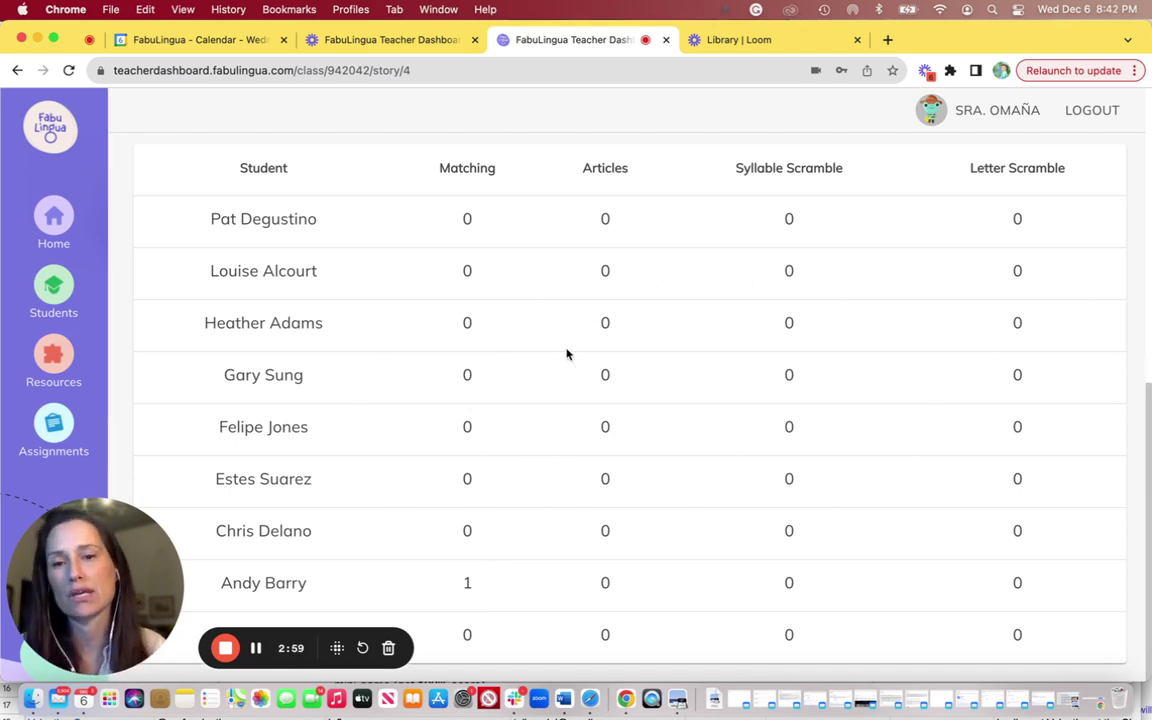
scroll(566, 354, up, 5)
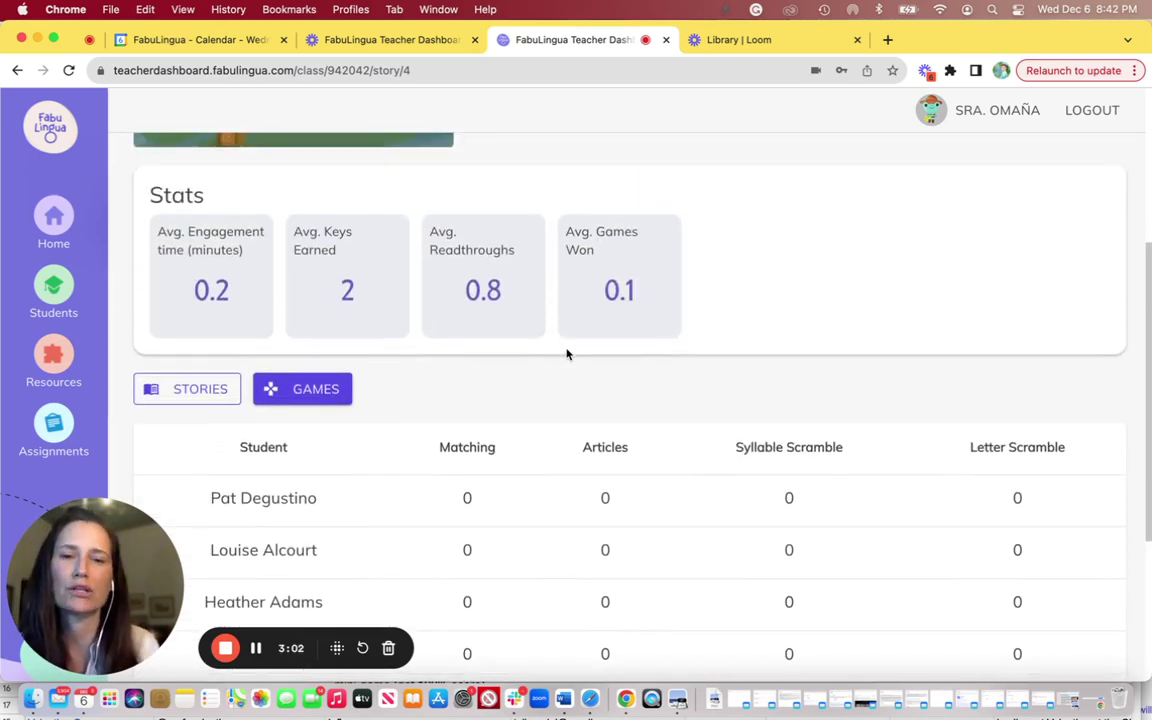
scroll(566, 354, up, 3)
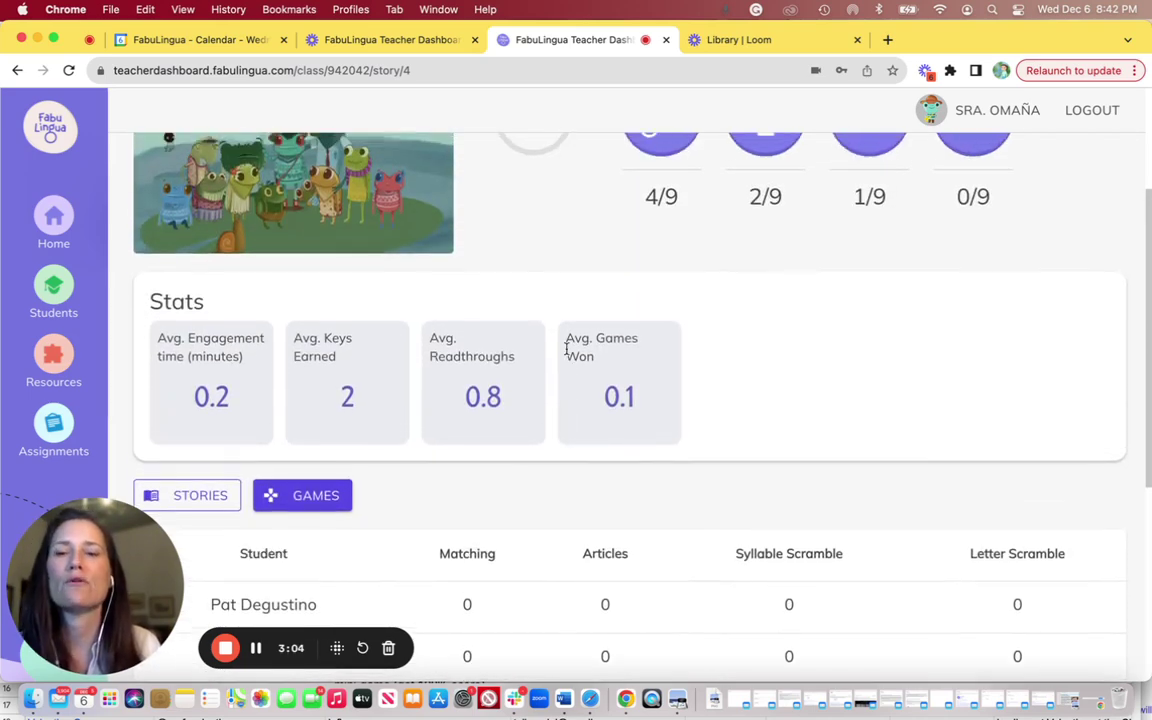
scroll(566, 352, up, 5)
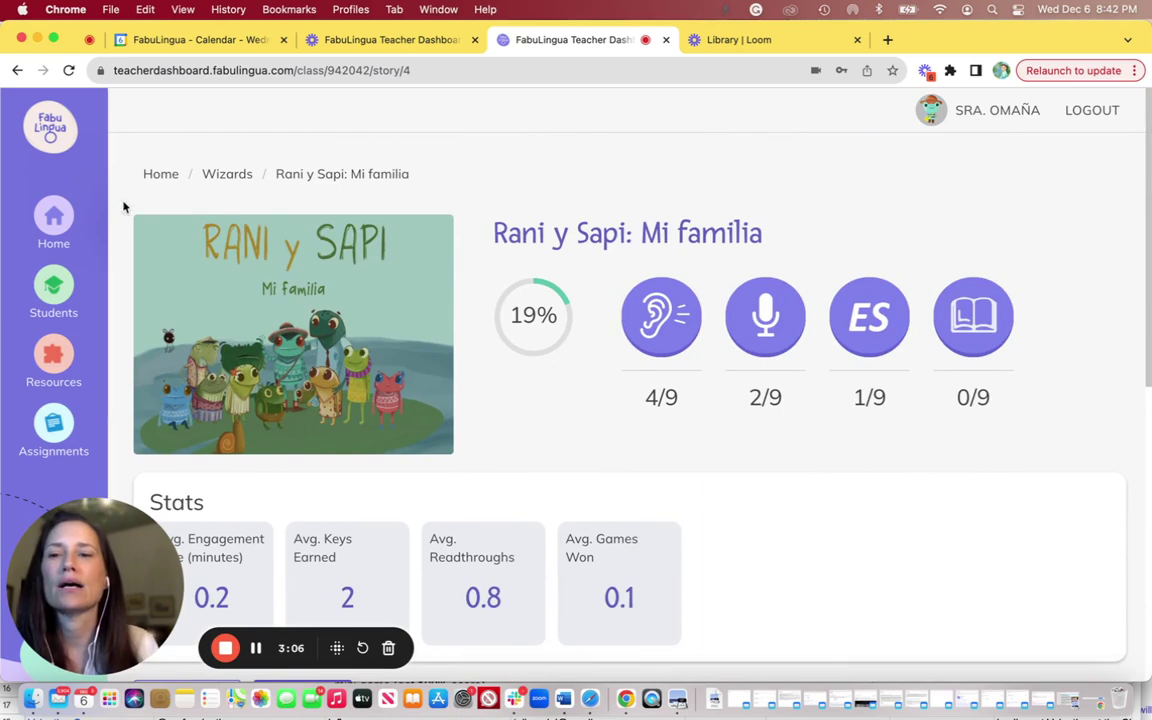
Go Home and view the My Classes cards: Rundells, 2nd Grade - Cardinals, Wizards, Senators.
click(55, 227)
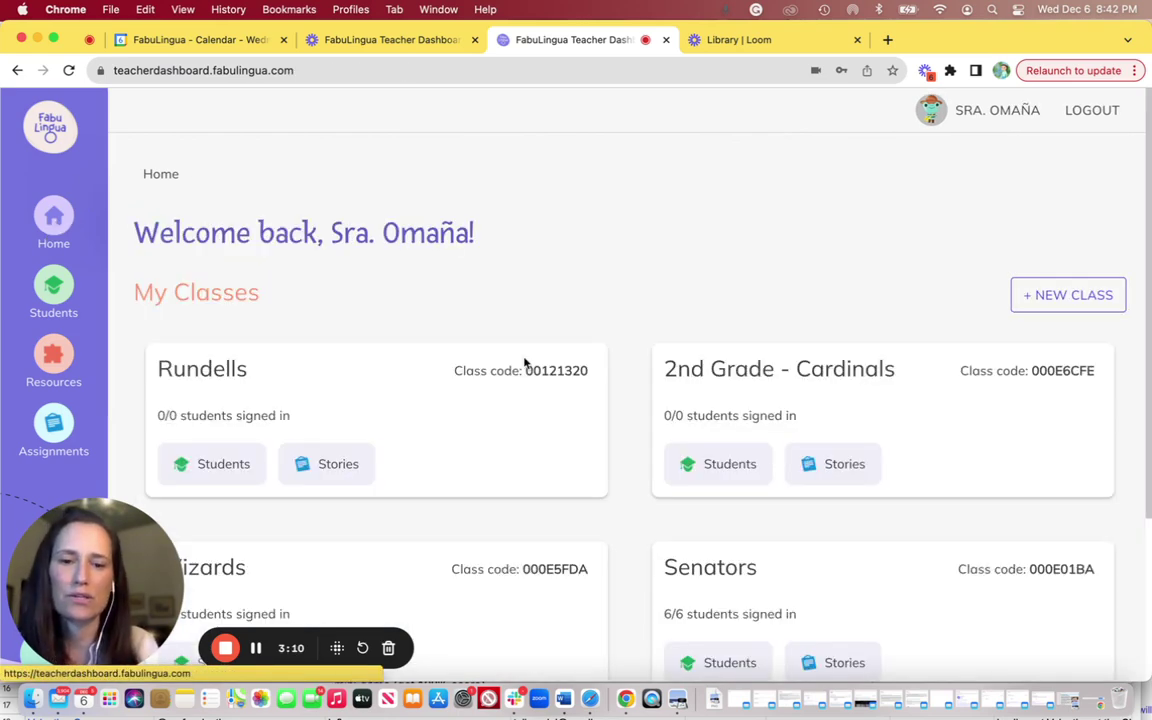
scroll(525, 362, down, 3)
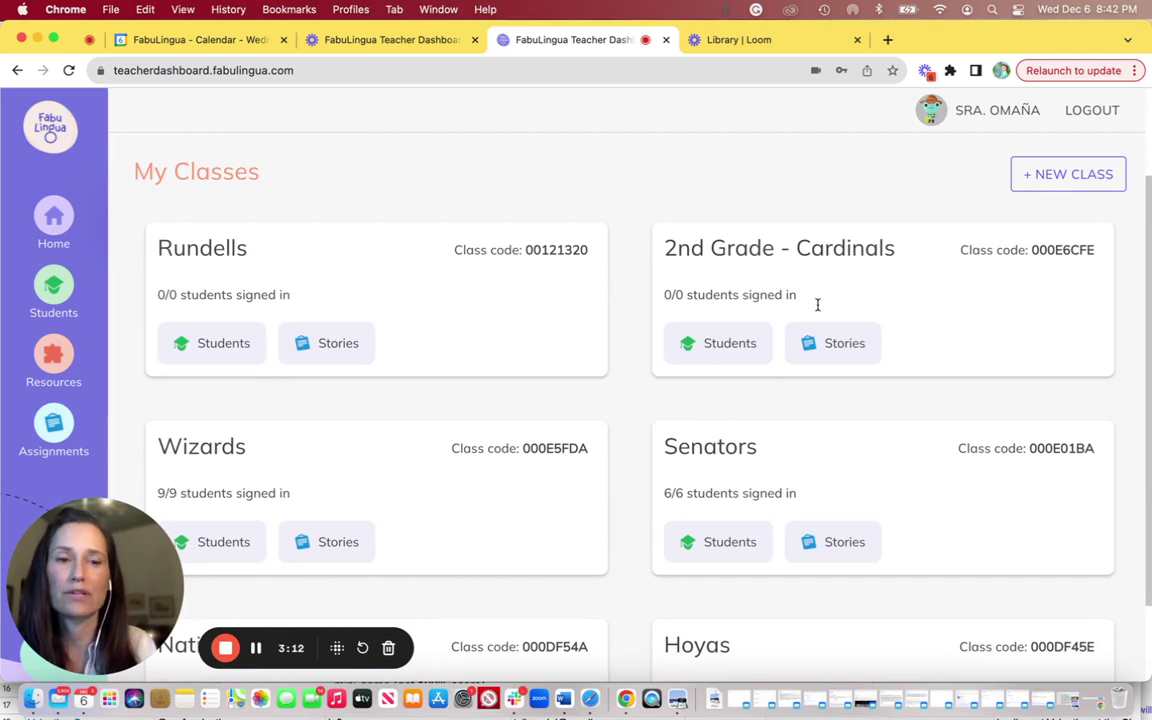